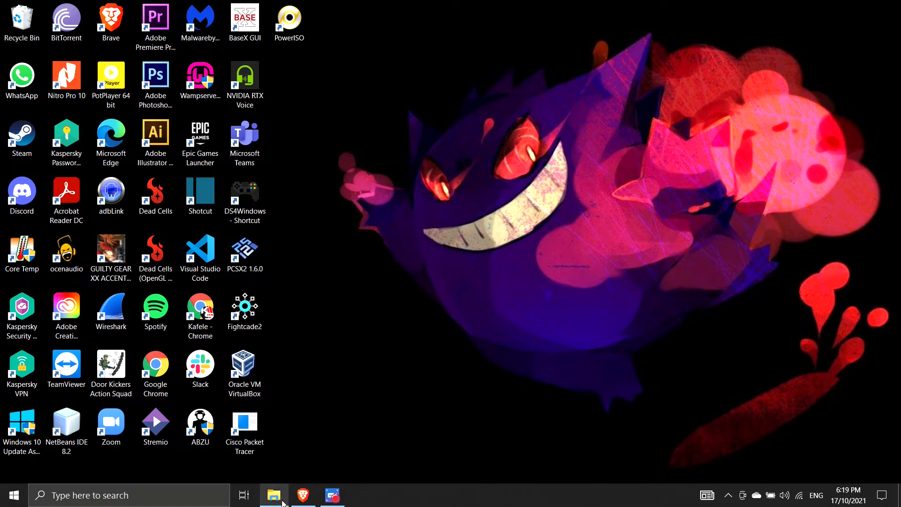
Select all eight setup files in the Windows Server 2012 File folder and show PowerISO's submenu
click(282, 501)
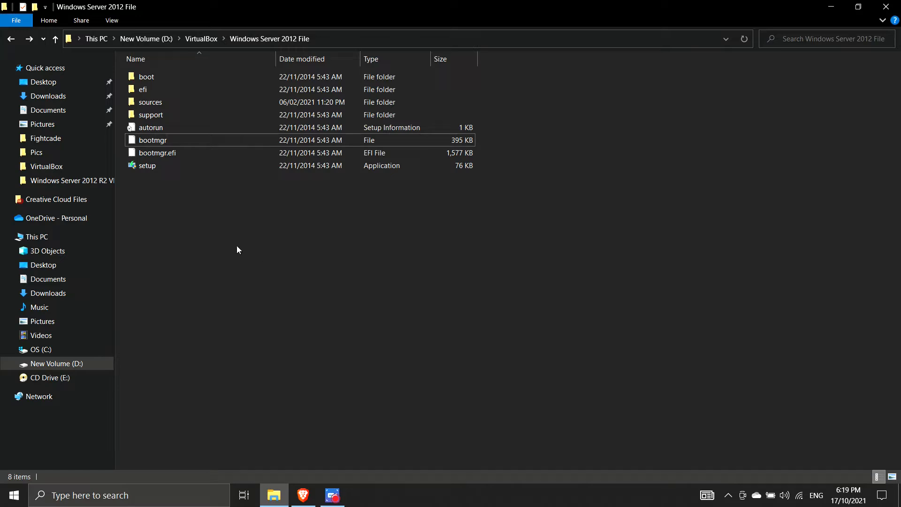
drag(237, 247, 144, 43)
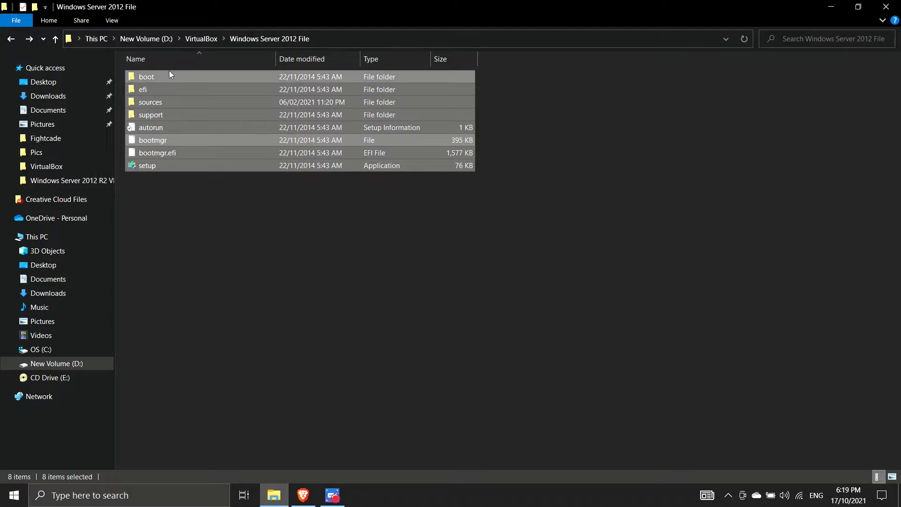
right_click(181, 119)
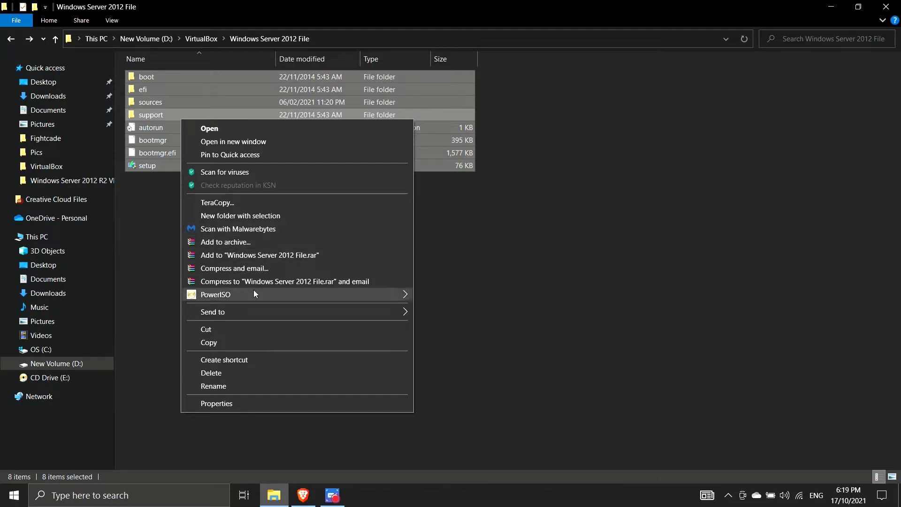
mouse_move(256, 294)
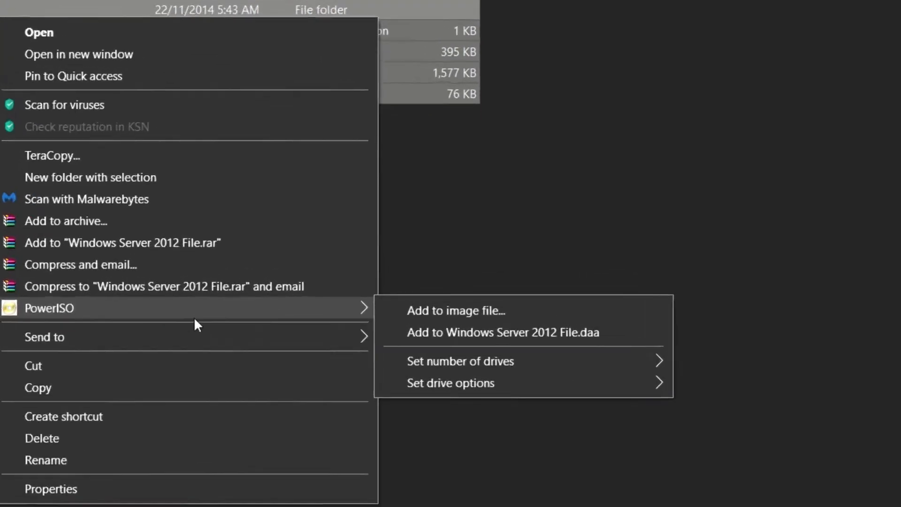
Save the files as a Standard ISO (.ISO) image named Windows Server 2012.iso in the same folder
click(368, 324)
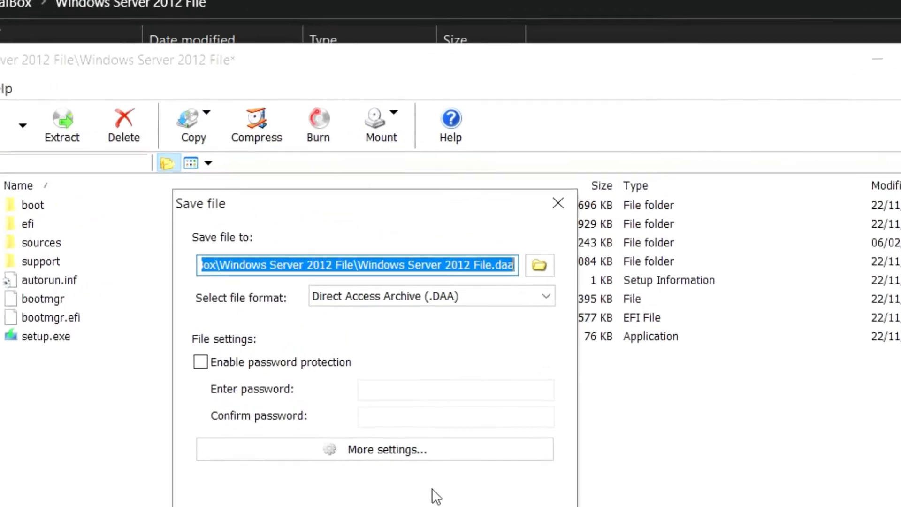
click(447, 340)
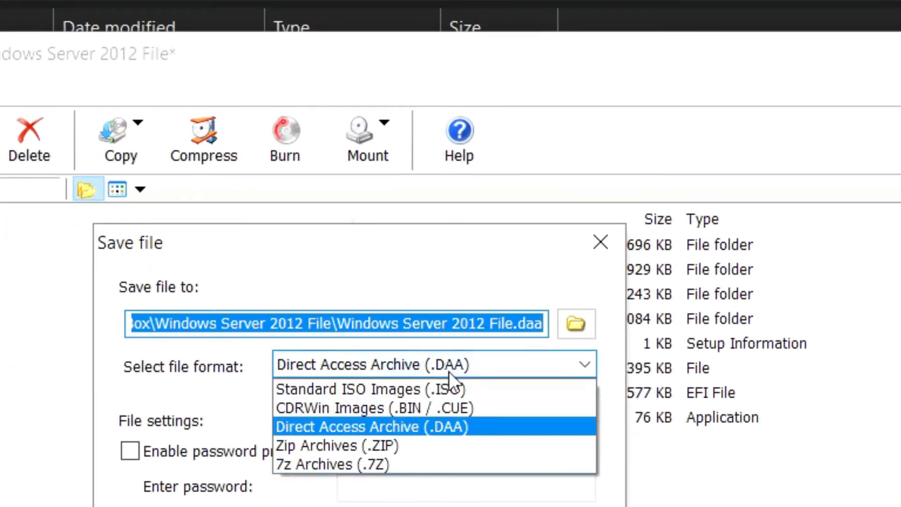
click(425, 388)
click(450, 323)
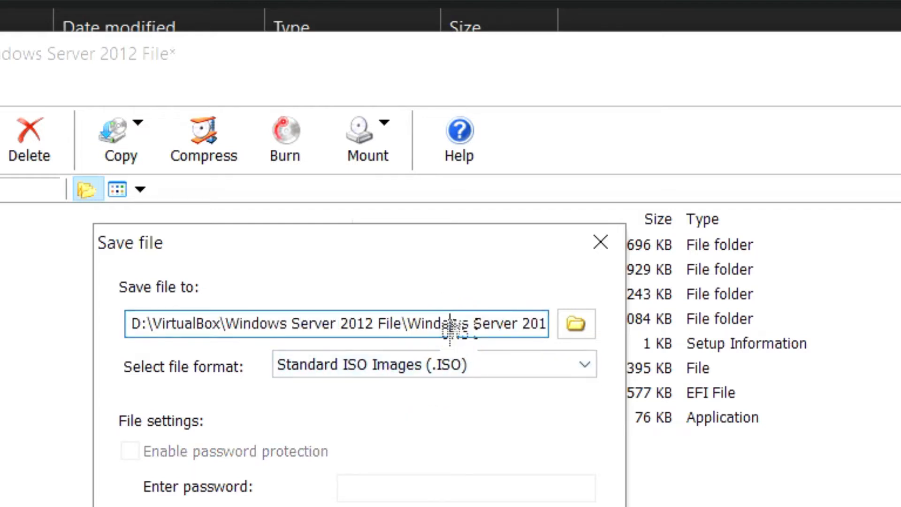
key(Right)
key(Right)
key(Right)
key(Right)
key(Right)
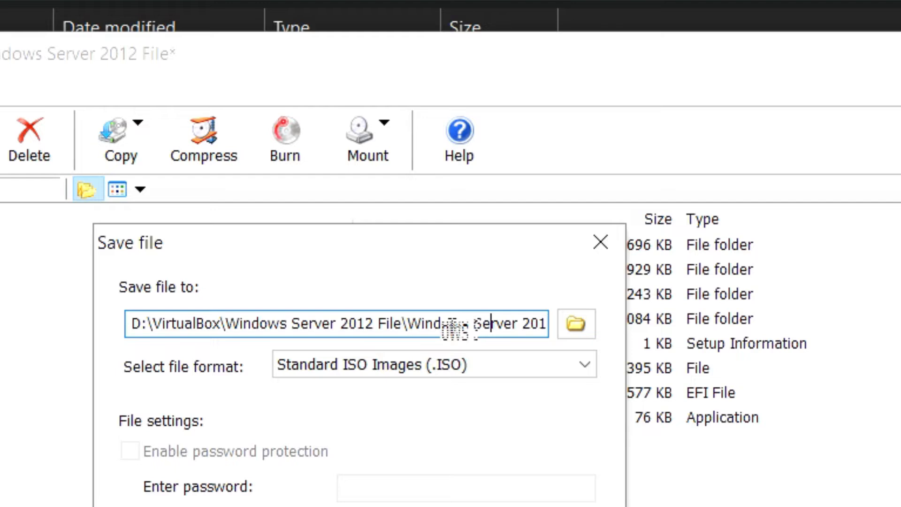
key(Right)
key(Right)
key(Right)
key(Right)
key(Right)
key(Right)
key(Right)
key(Right)
key(Right)
key(Right)
key(Right)
key(Right)
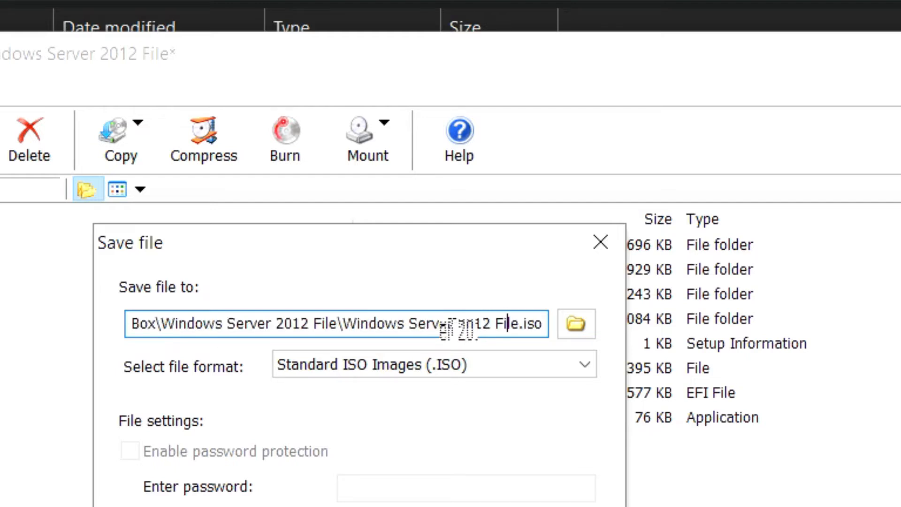
key(Right)
key(Right)
key(BackSpace)
key(BackSpace)
key(BackSpace)
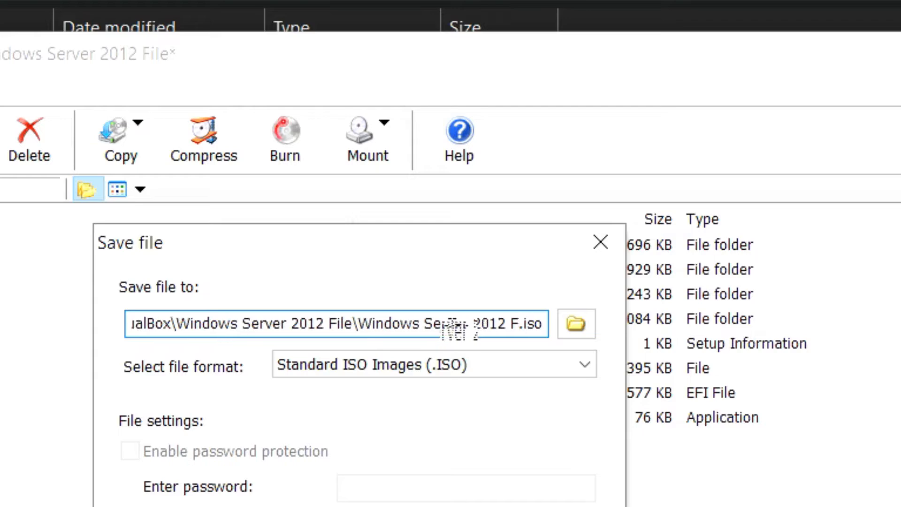
key(BackSpace)
key(BackSpace)
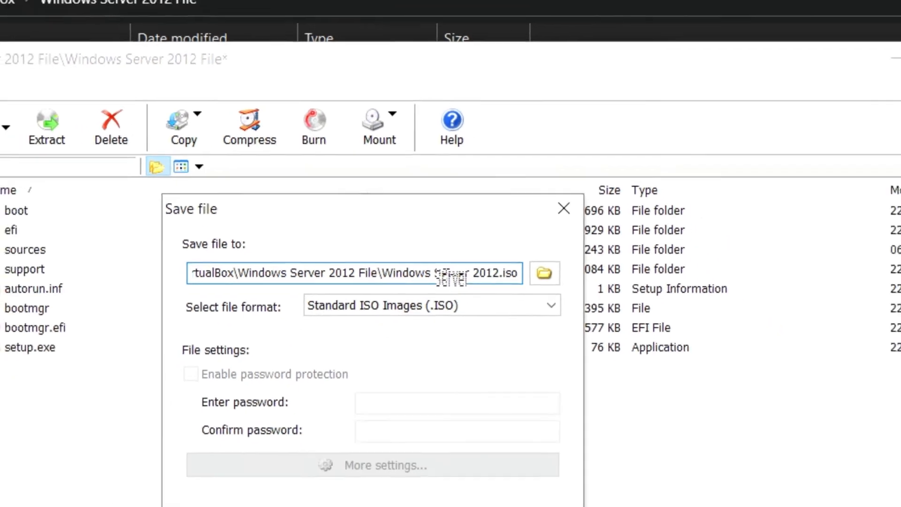
click(416, 506)
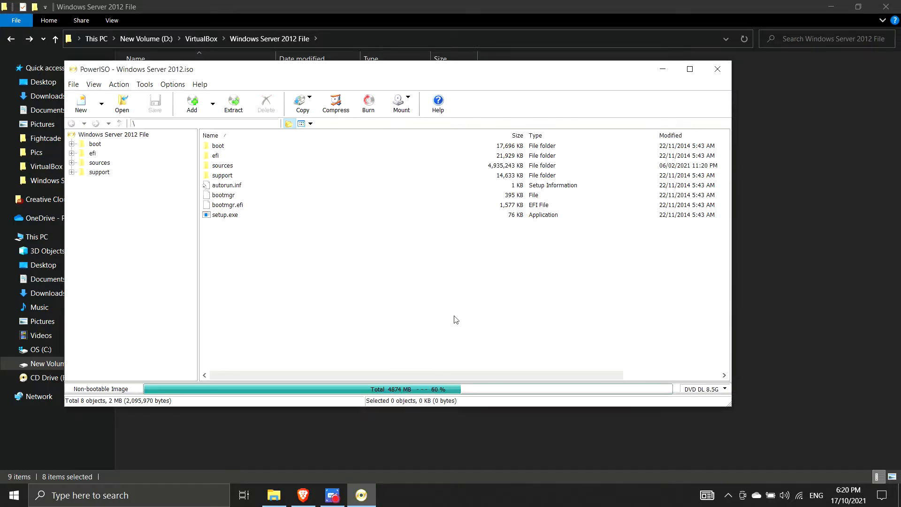
Bring the folder window forward to show the new 4,912,742 KB Windows Server 2012 image
click(755, 285)
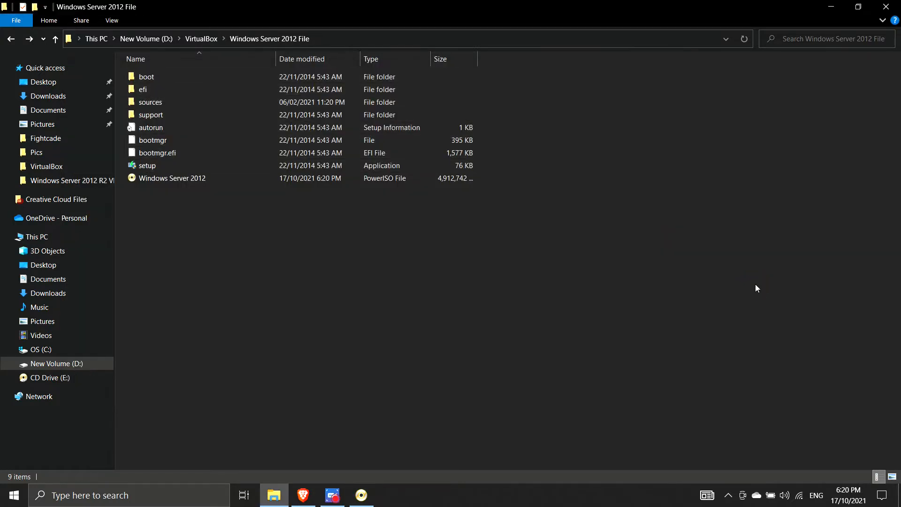
Select the Windows Server 2012 ISO to confirm its size of about 4.68 GB
click(167, 178)
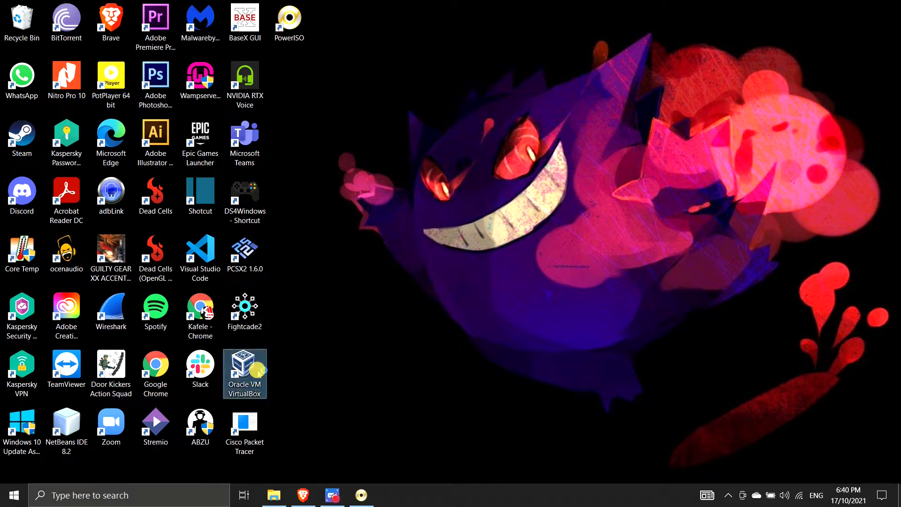
Launch Oracle VM VirtualBox from the desktop and start the Create Virtual Machine wizard
double_click(259, 374)
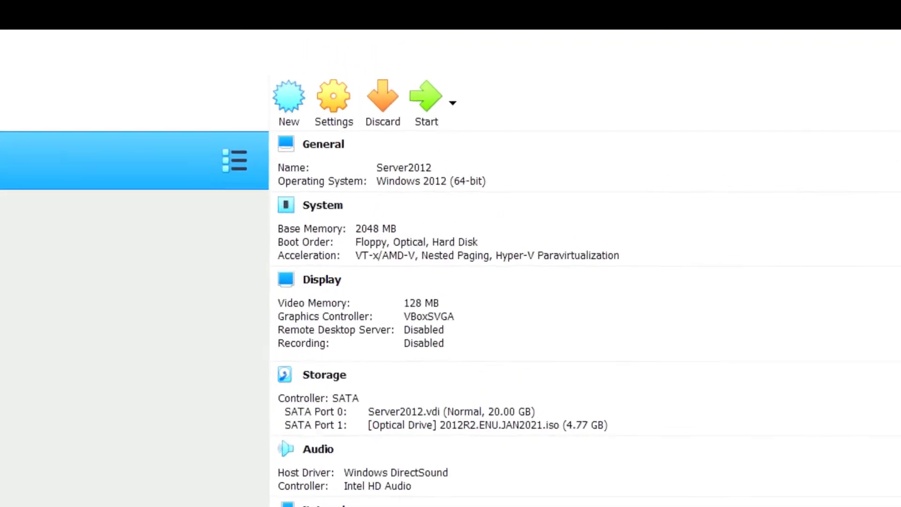
click(283, 156)
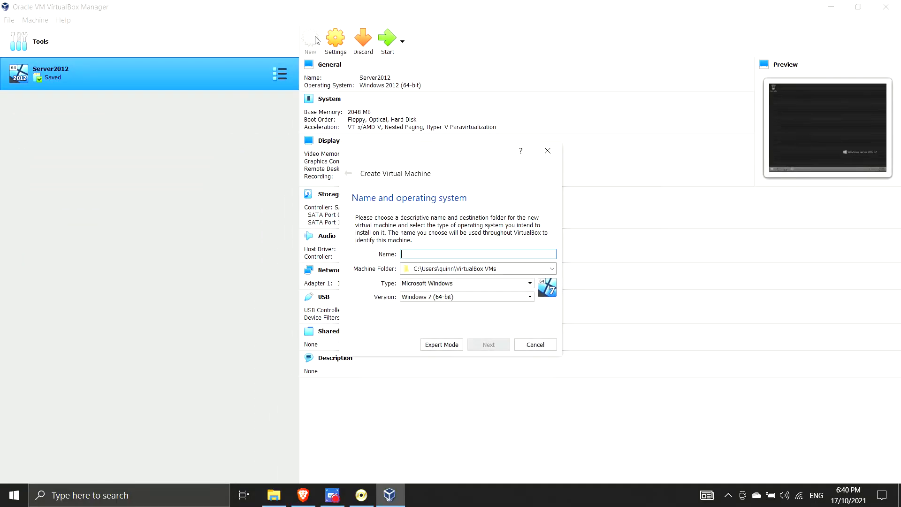
Name the machine 'Windows Server 2012' and set its version to Windows 2012 (64-bit)
text(Wi)
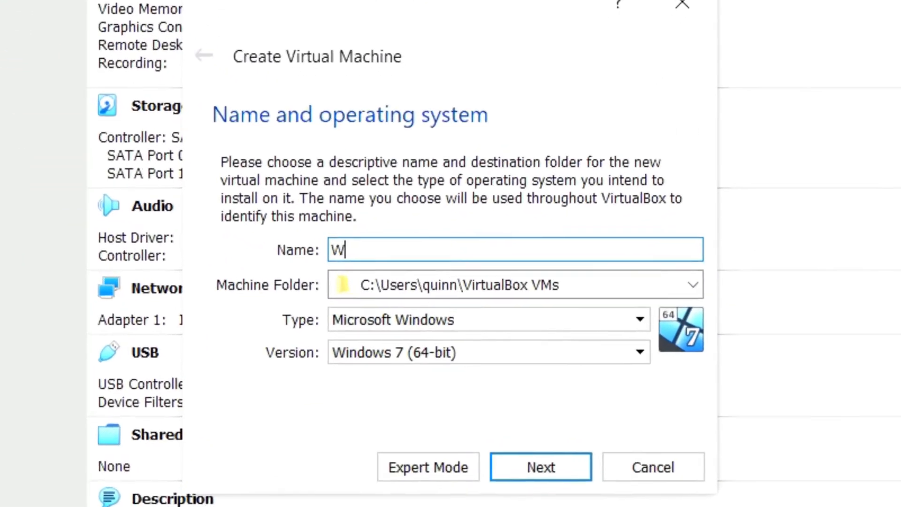
text(ndo)
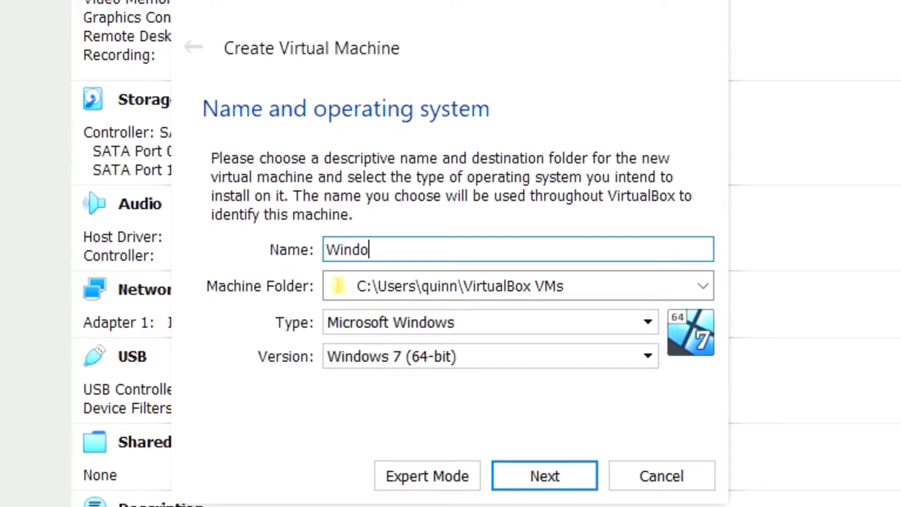
text(ws Serve)
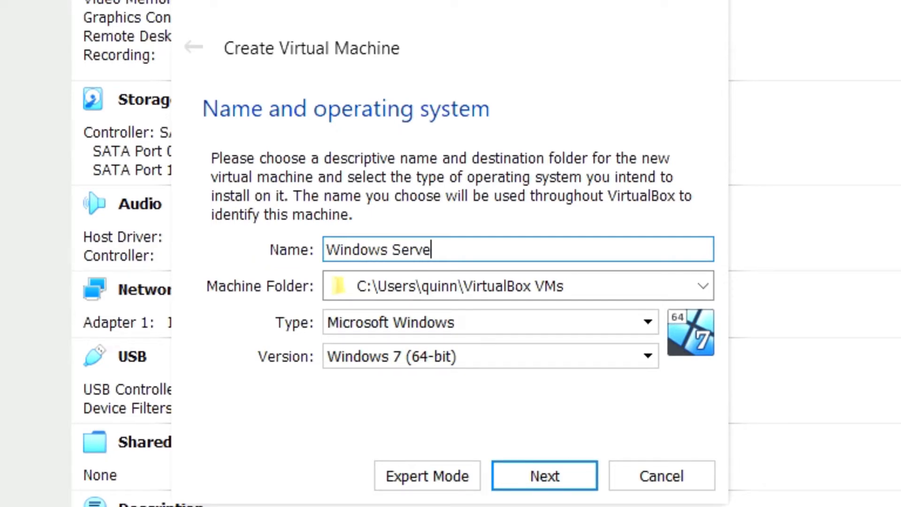
text(r 2012)
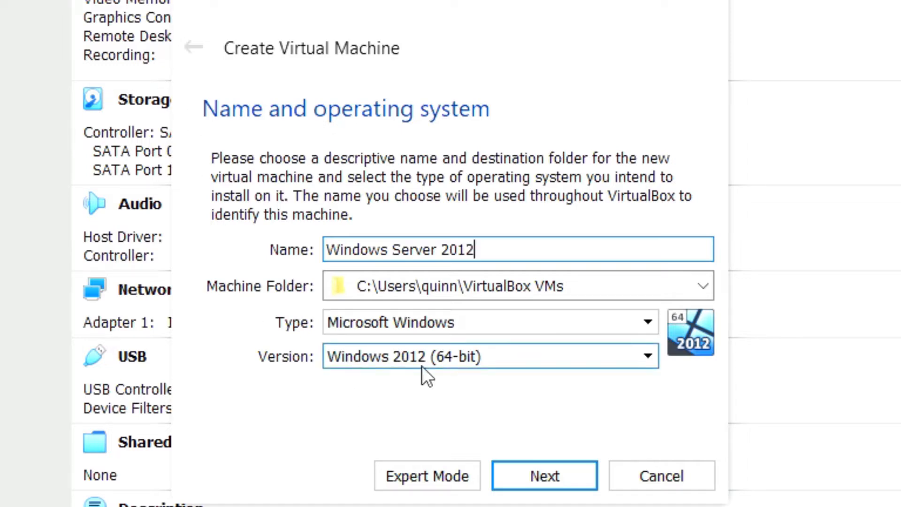
click(483, 353)
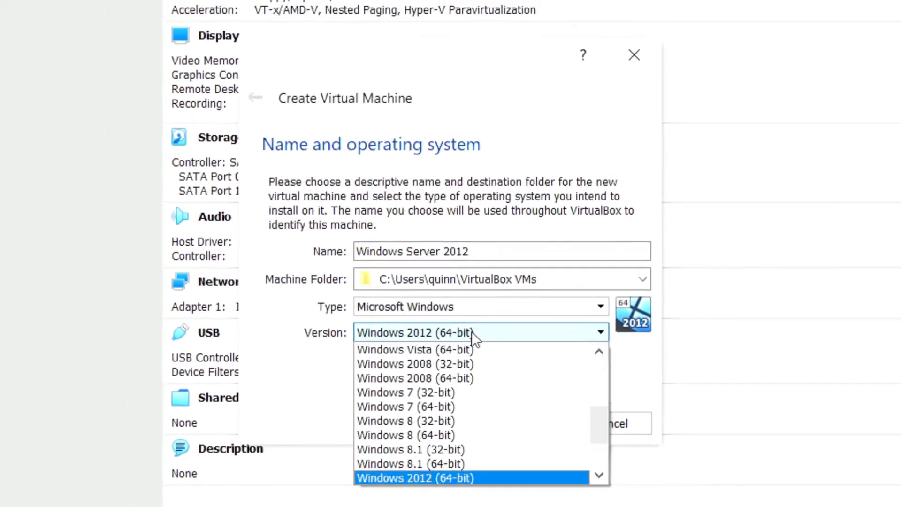
scroll(459, 465, up, 5)
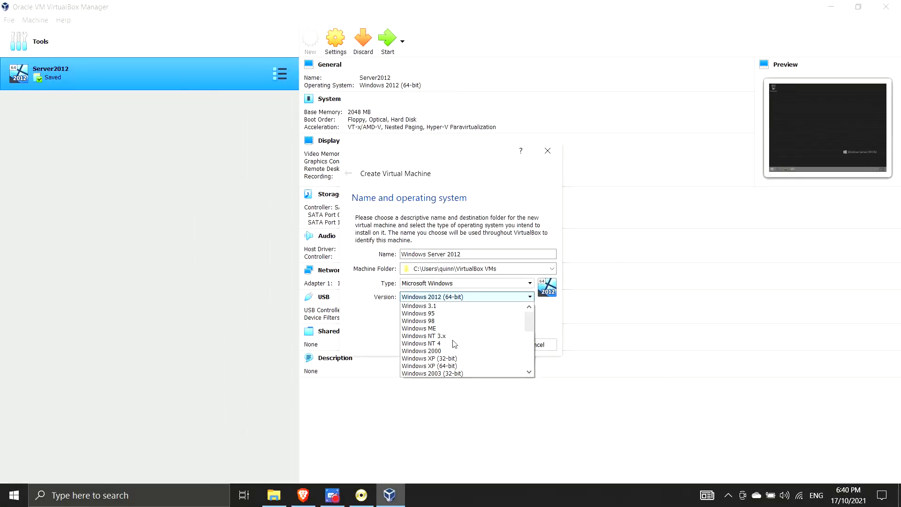
scroll(455, 344, down, 6)
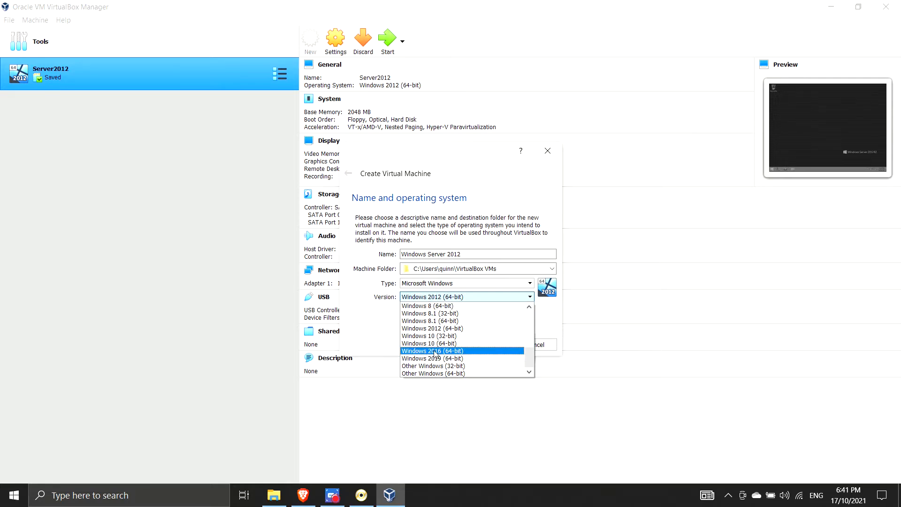
scroll(436, 353, up, 5)
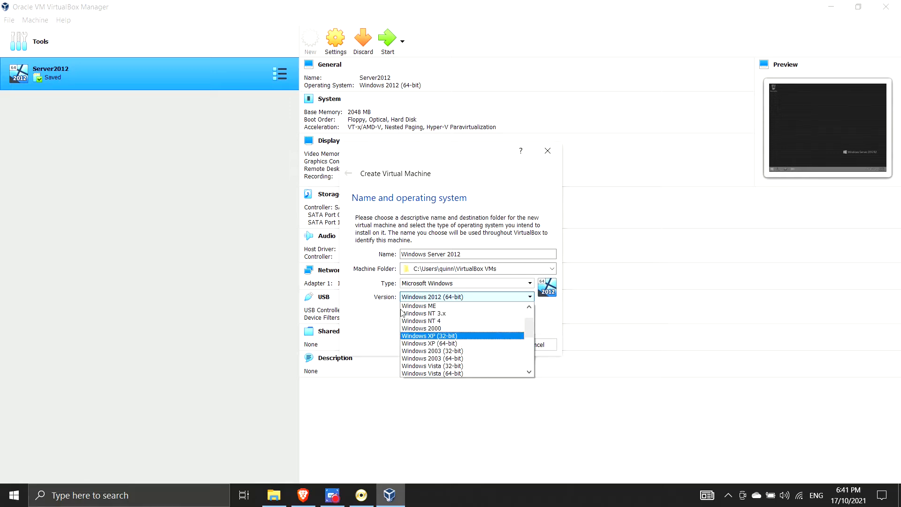
scroll(413, 333, down, 3)
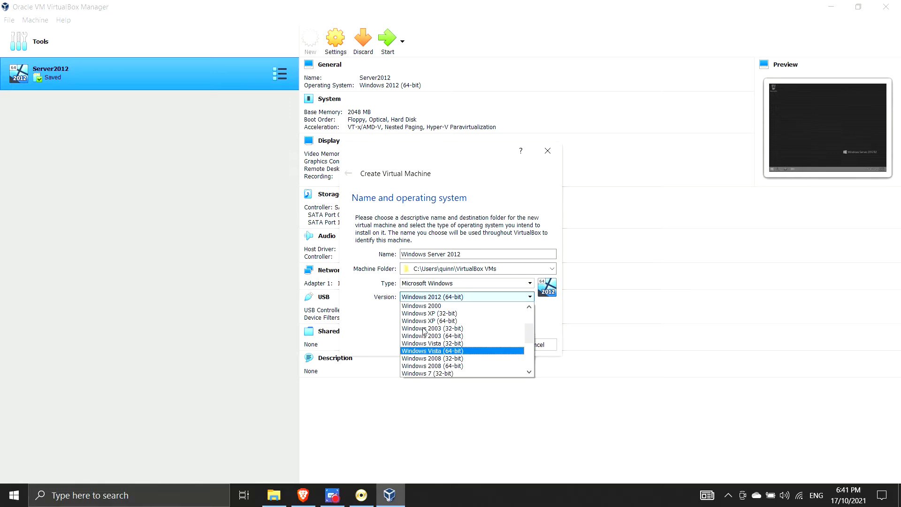
scroll(420, 331, down, 2)
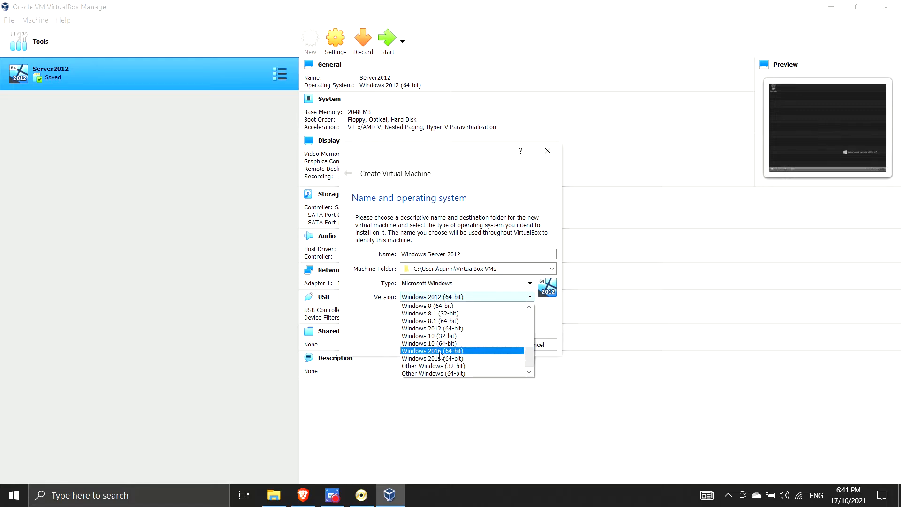
click(441, 327)
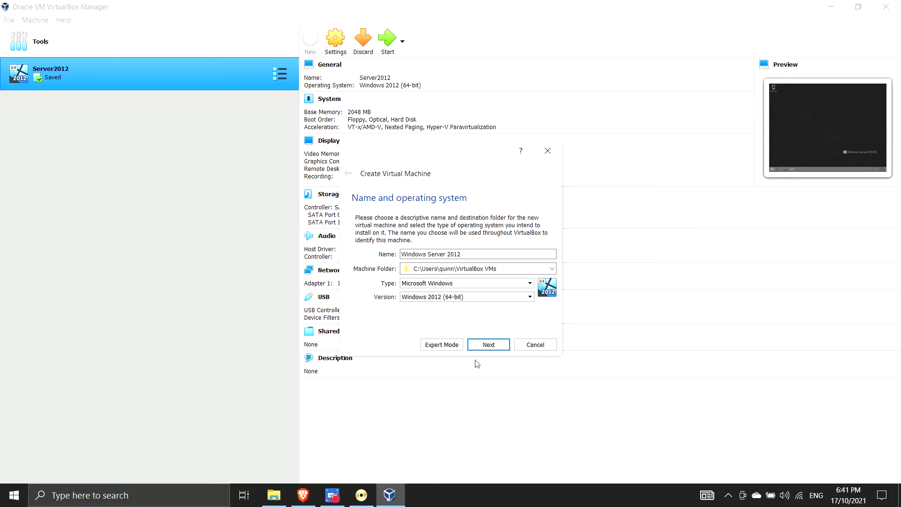
Keep 2048 MB of memory and choose to create a new virtual hard disk now
click(489, 344)
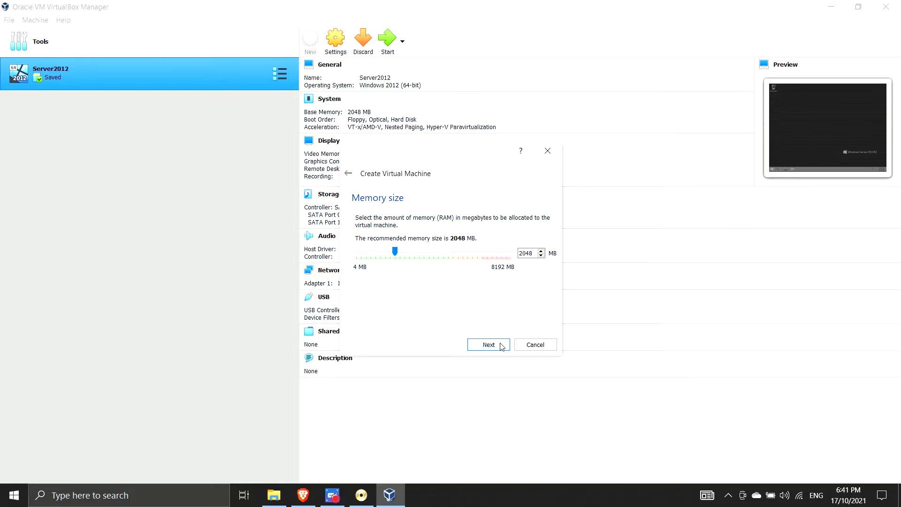
click(501, 346)
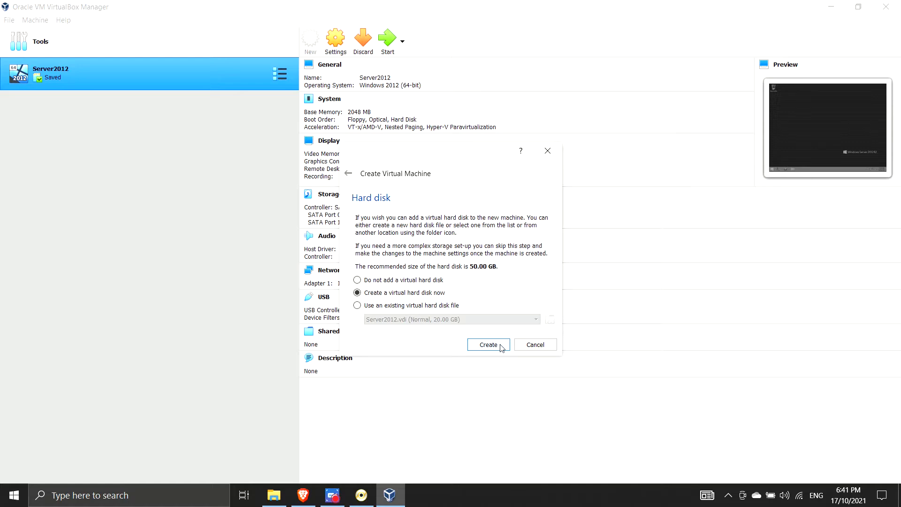
click(499, 344)
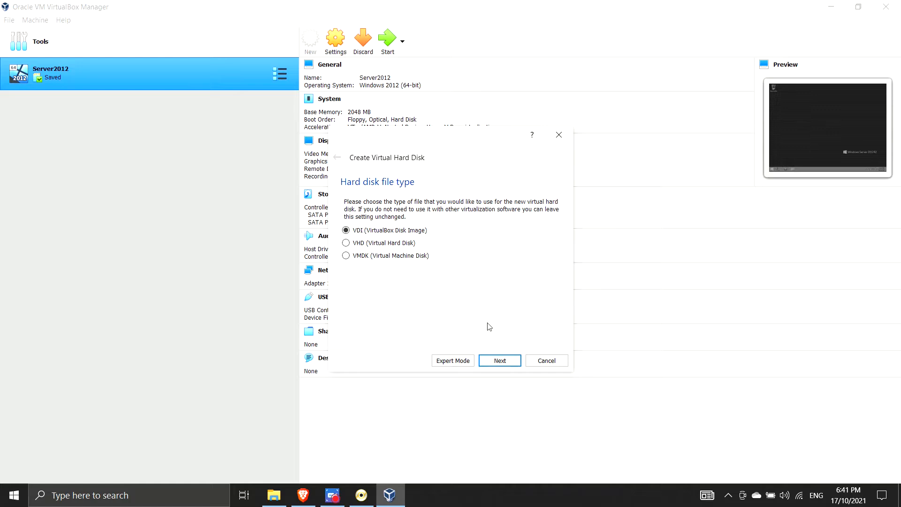
Create a fixed-size 20 GB VDI hard disk to finish the Windows Server 2012 machine
click(498, 360)
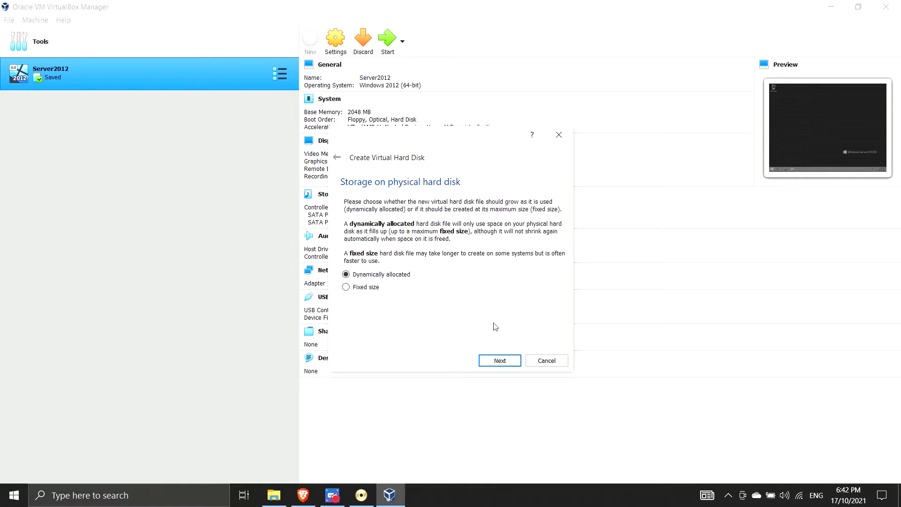
click(375, 287)
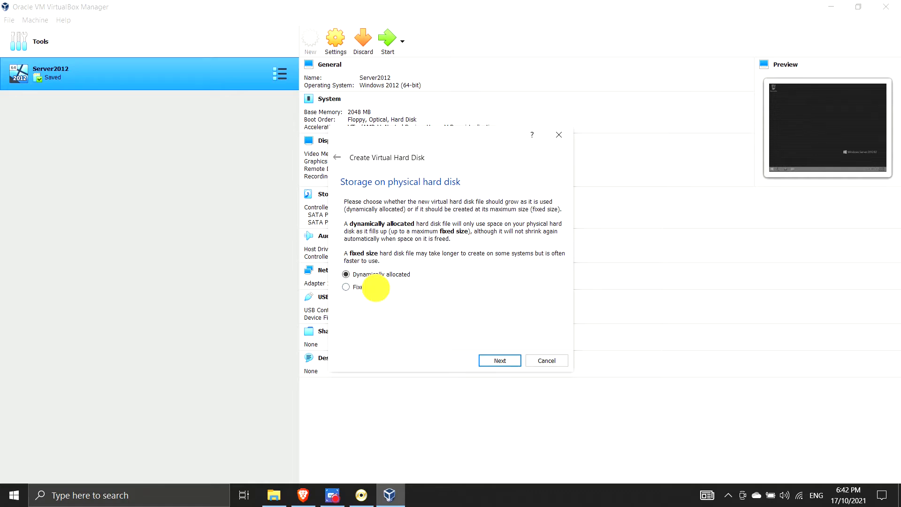
click(506, 360)
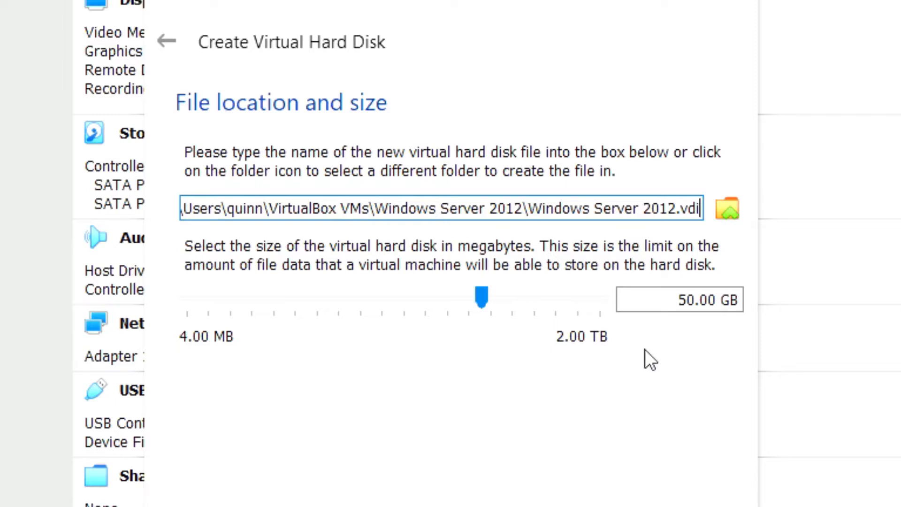
click(688, 299)
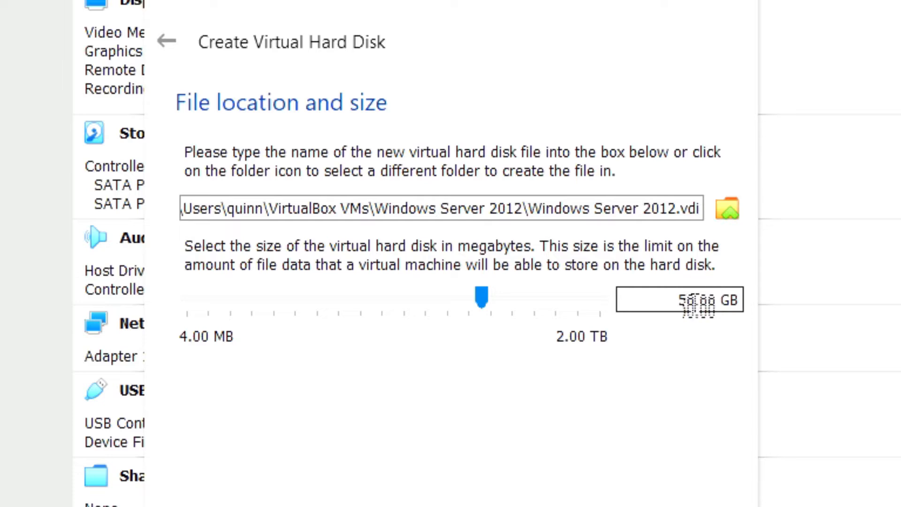
key(BackSpace)
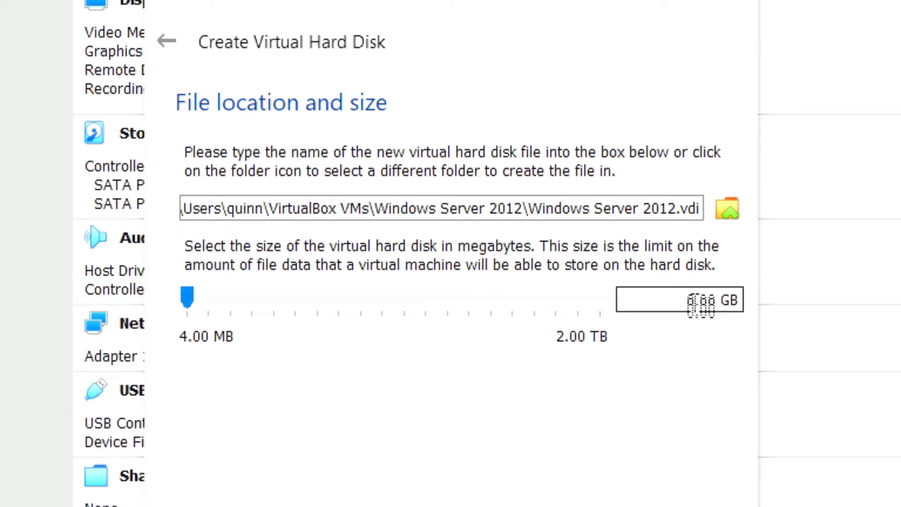
text(2)
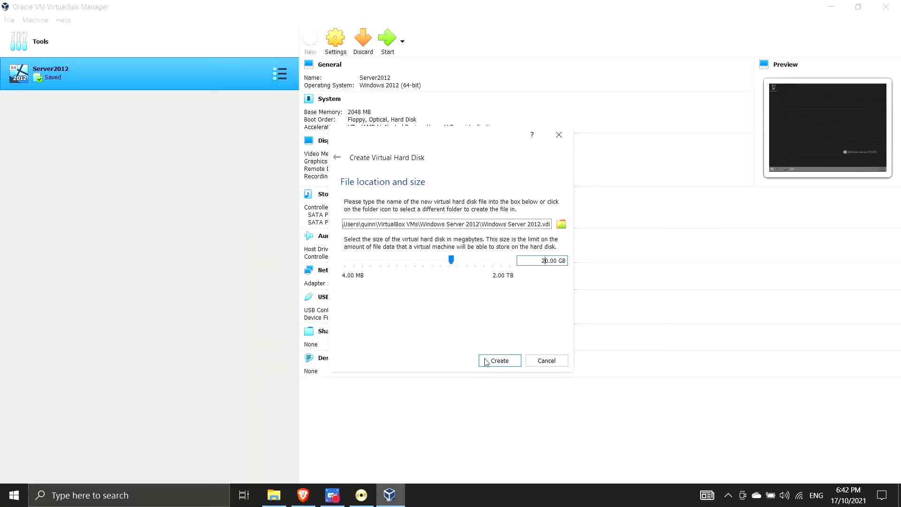
click(486, 362)
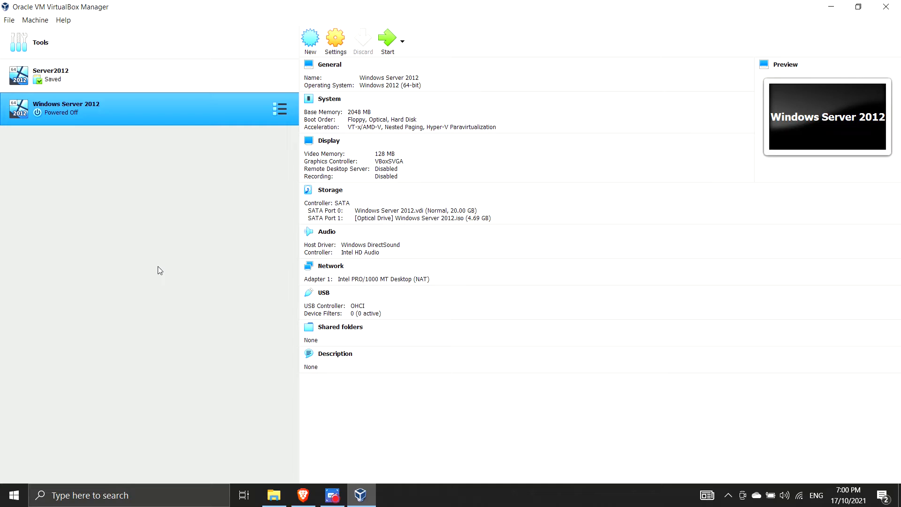
click(336, 39)
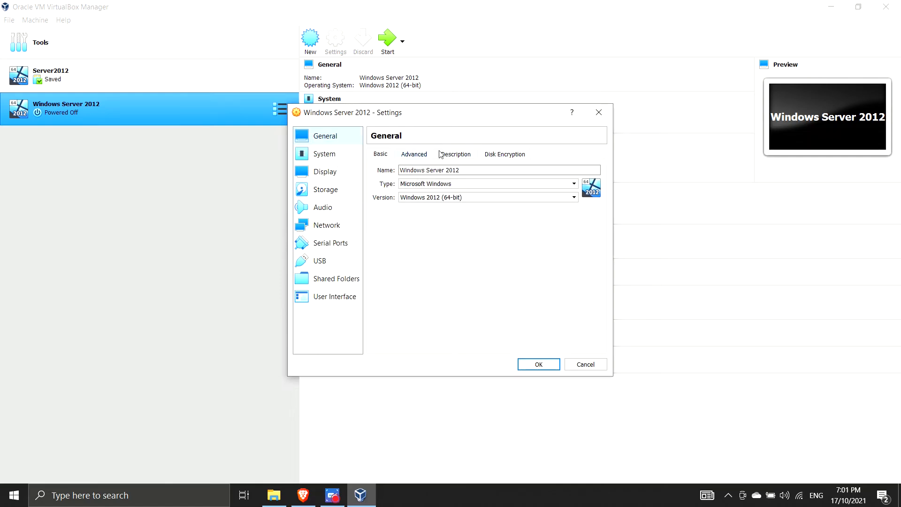
click(473, 154)
click(488, 154)
click(415, 154)
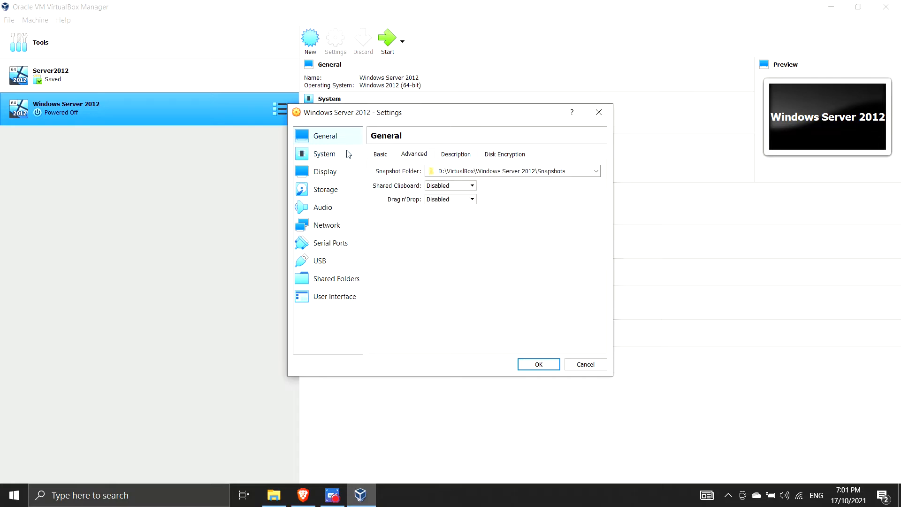
click(337, 153)
click(431, 155)
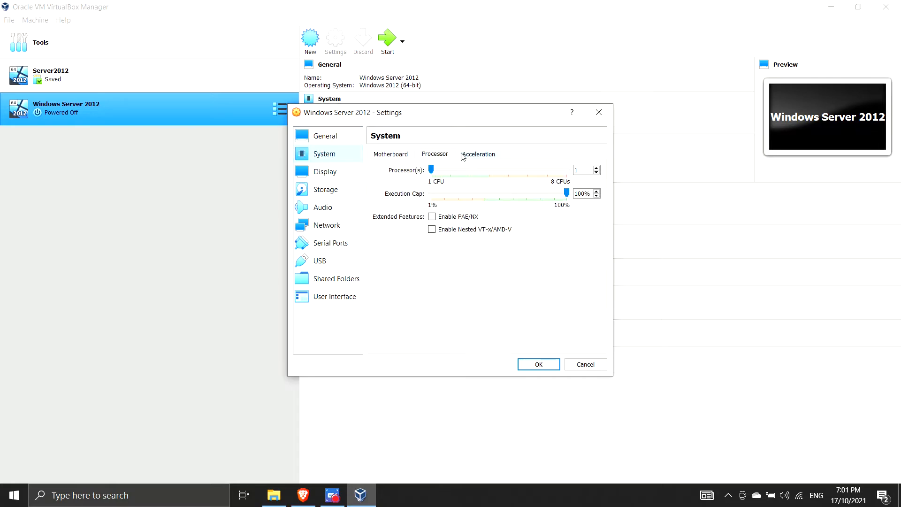
click(478, 154)
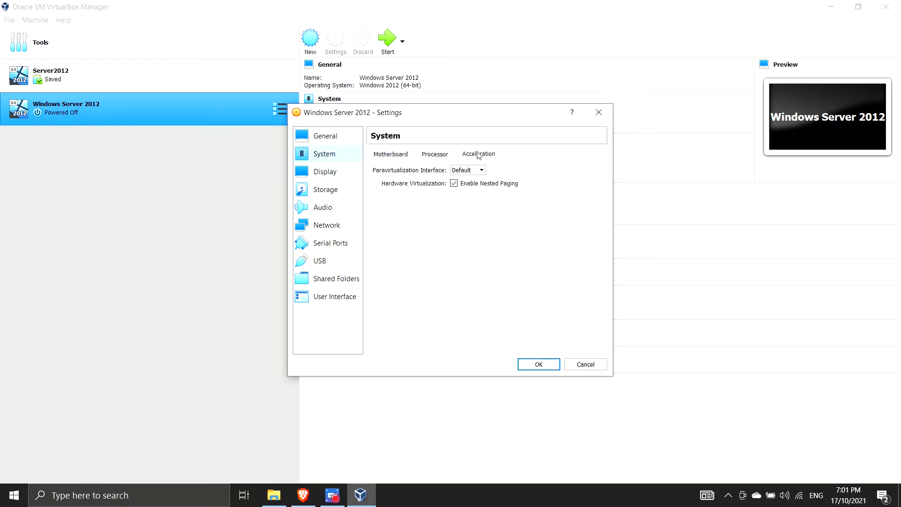
click(347, 226)
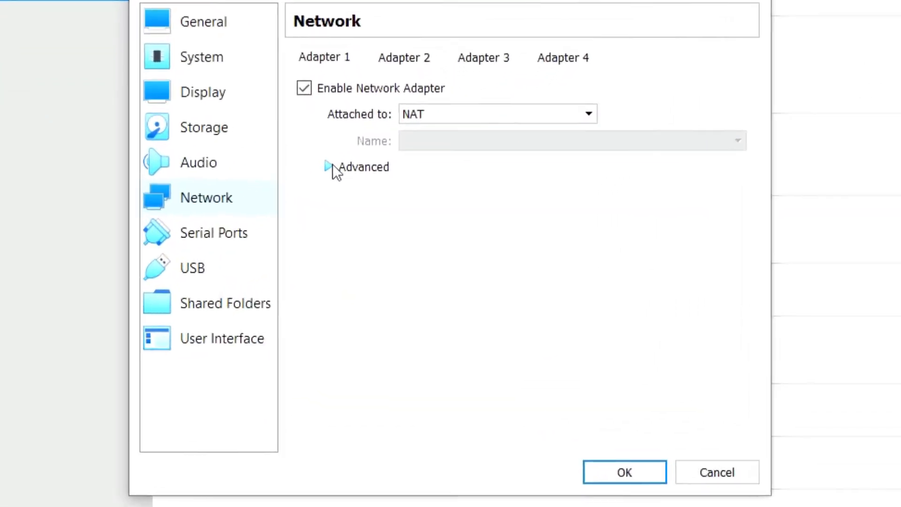
click(328, 167)
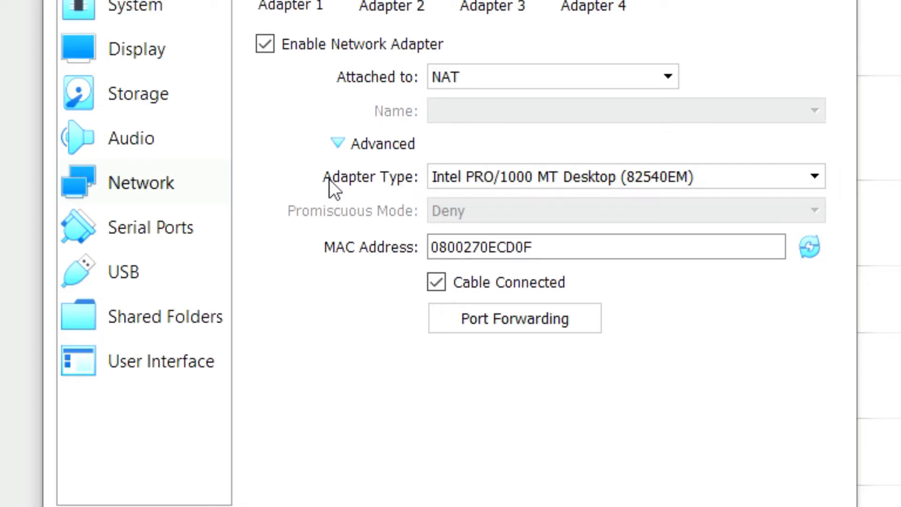
click(592, 430)
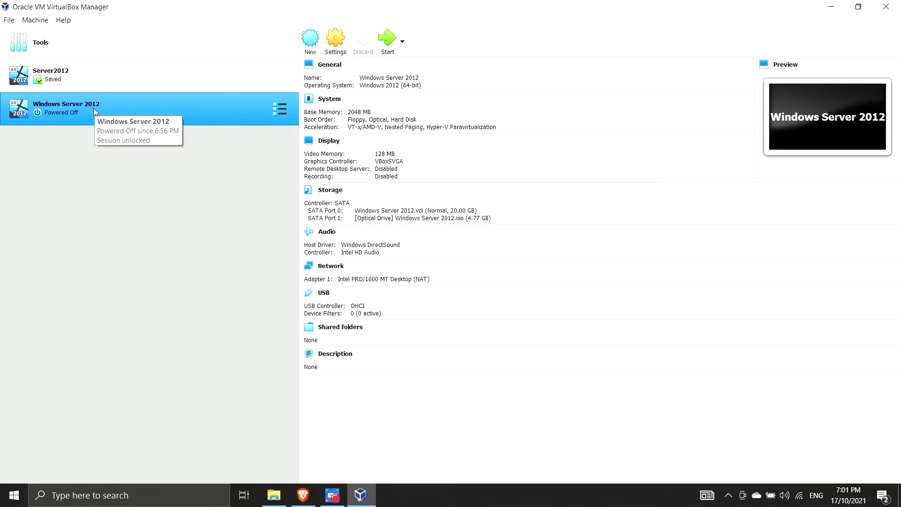
Start the Windows Server 2012 VM, keep the default language and keyboard, and choose Install now
double_click(94, 110)
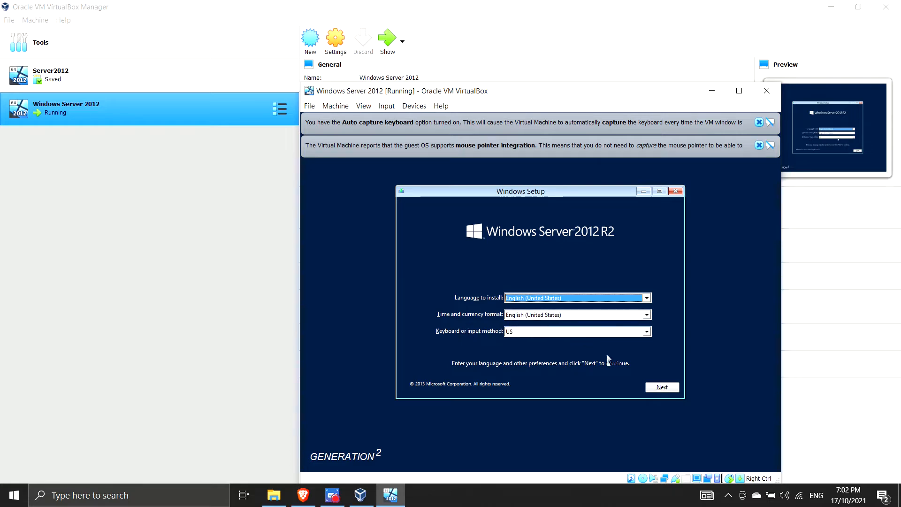
click(661, 387)
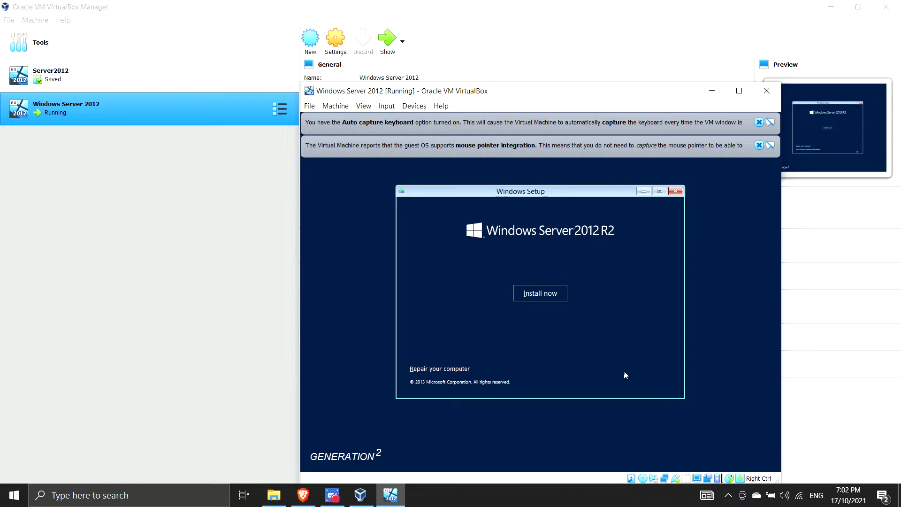
click(543, 292)
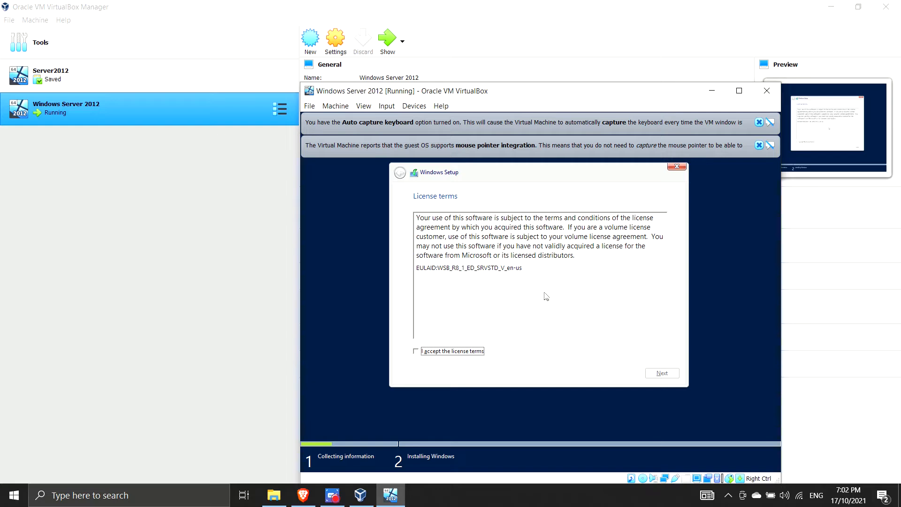
Accept the license, pick Custom: Install Windows only, and install onto Drive 0's unallocated space
click(441, 356)
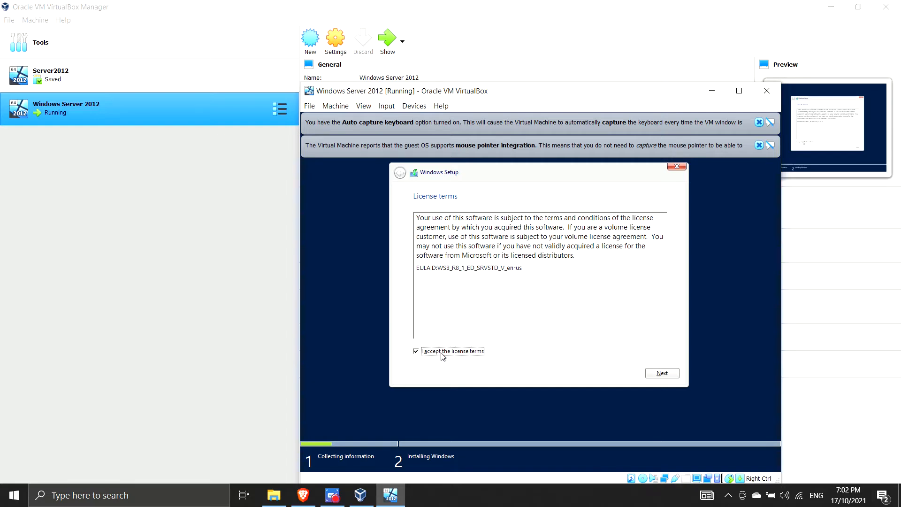
click(655, 373)
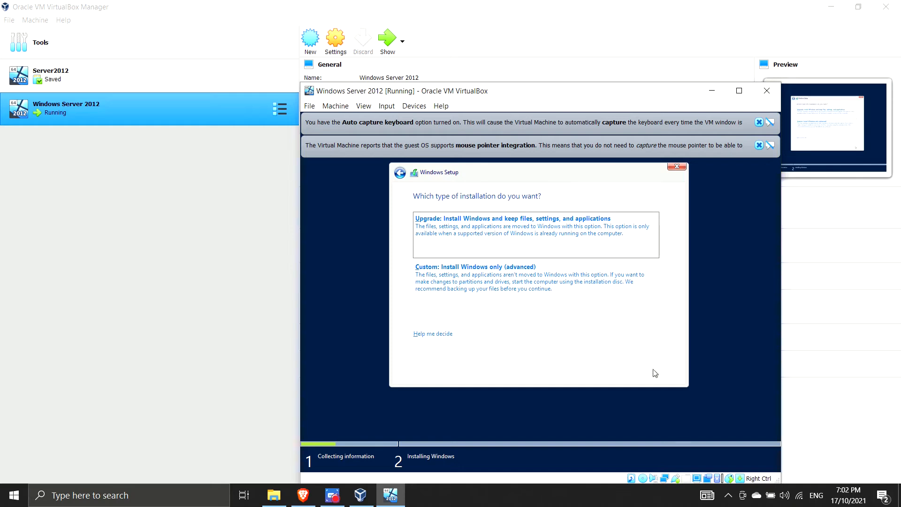
click(566, 300)
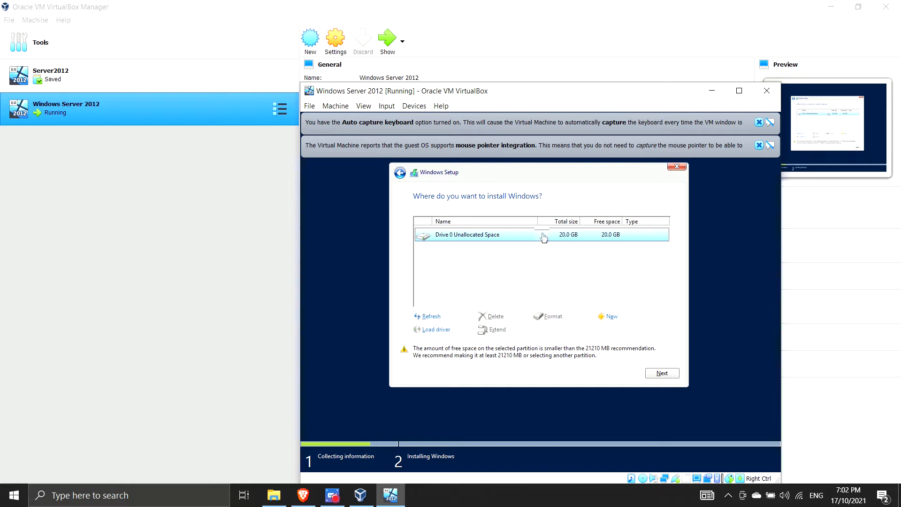
click(663, 374)
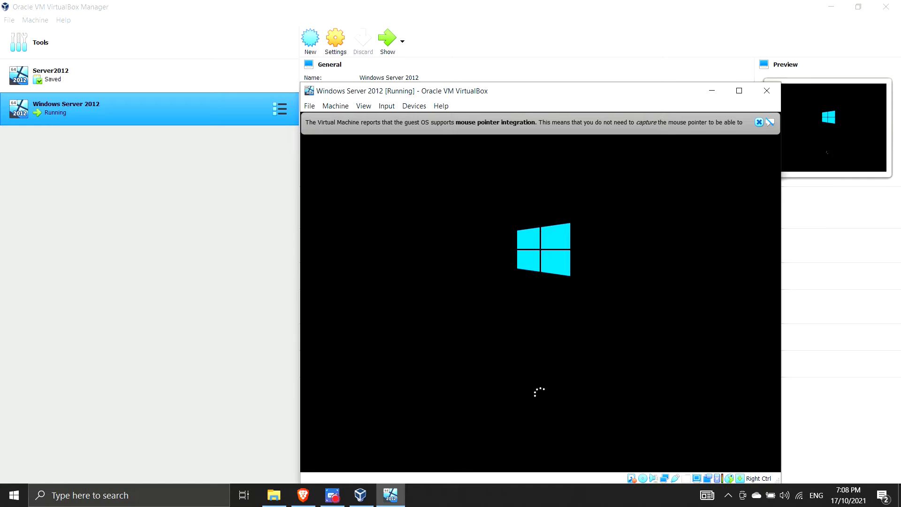
Dismiss the mouse pointer integration notice while setup continues to the Administrator password page
click(758, 122)
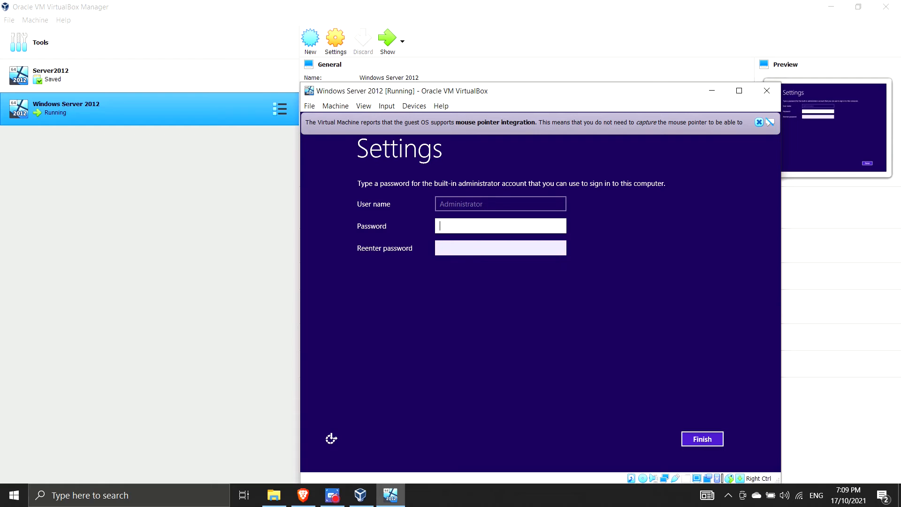
Enter and confirm the built-in Administrator account password, then finish the initial settings
text(***********)
click(439, 248)
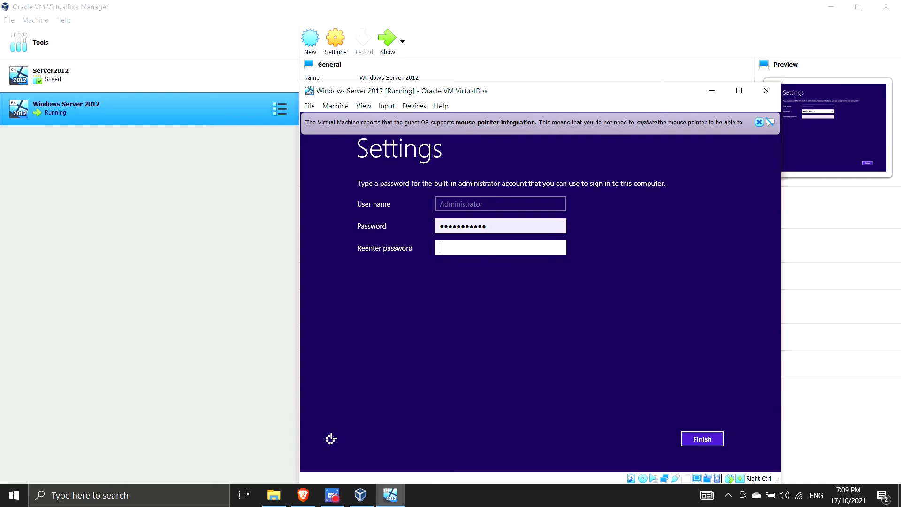
text(***********)
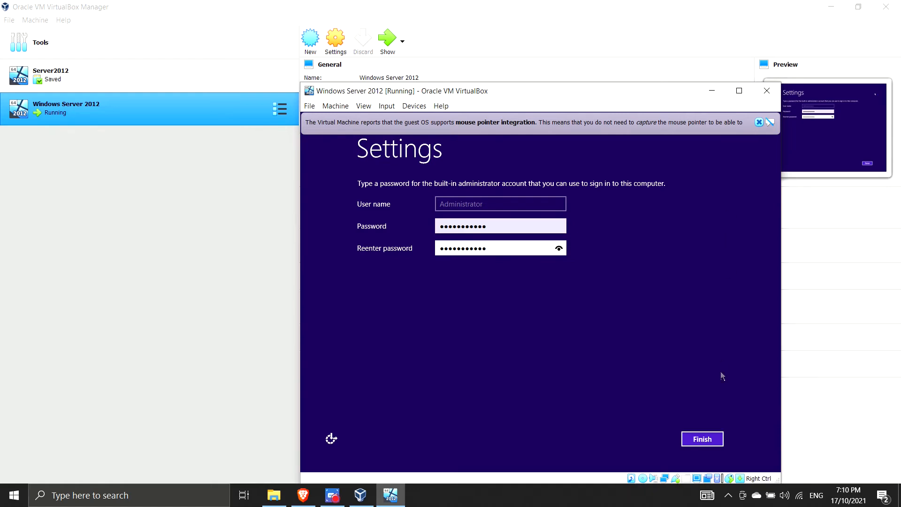
click(698, 438)
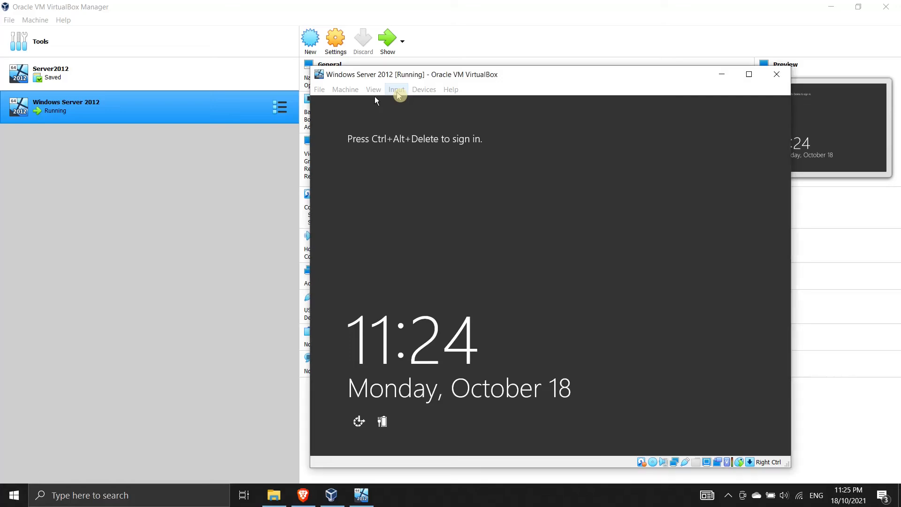
Send Ctrl-Alt-Del via Input > Keyboard and sign in with the Administrator password
click(398, 92)
mouse_move(408, 102)
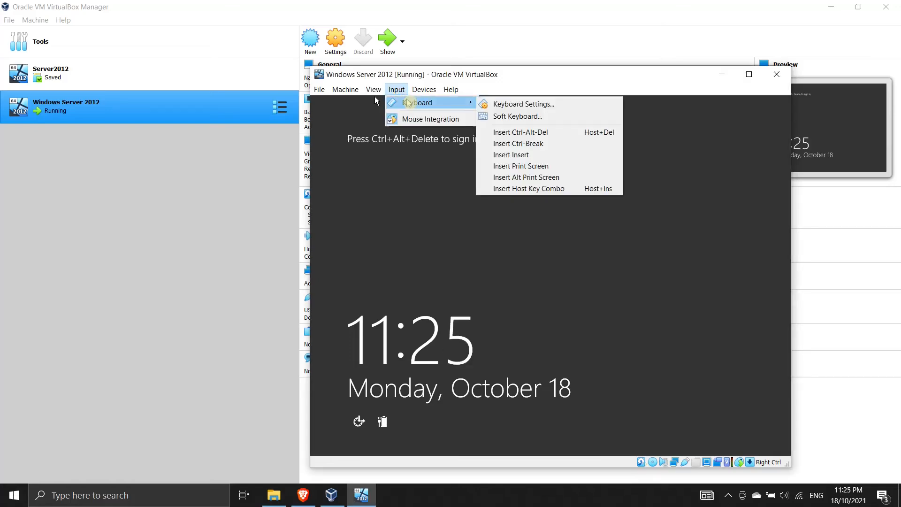
click(521, 132)
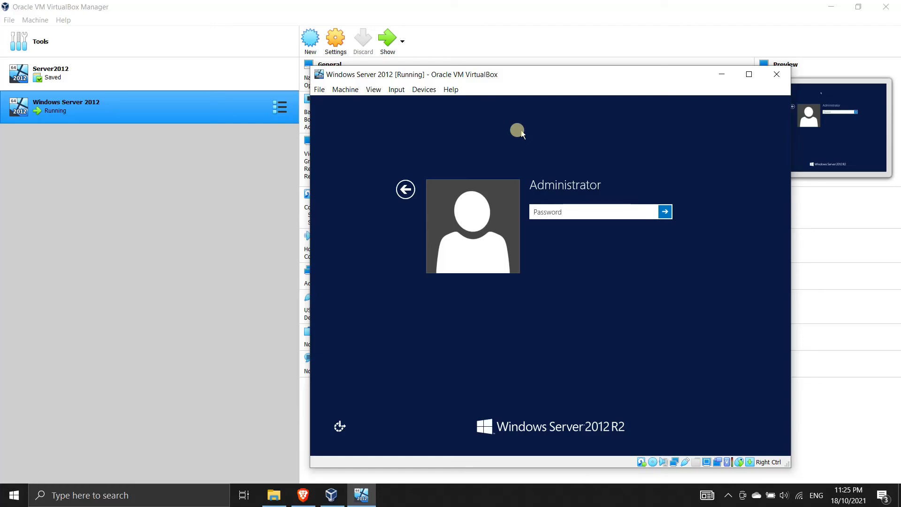
text(P@ssw0rd123)
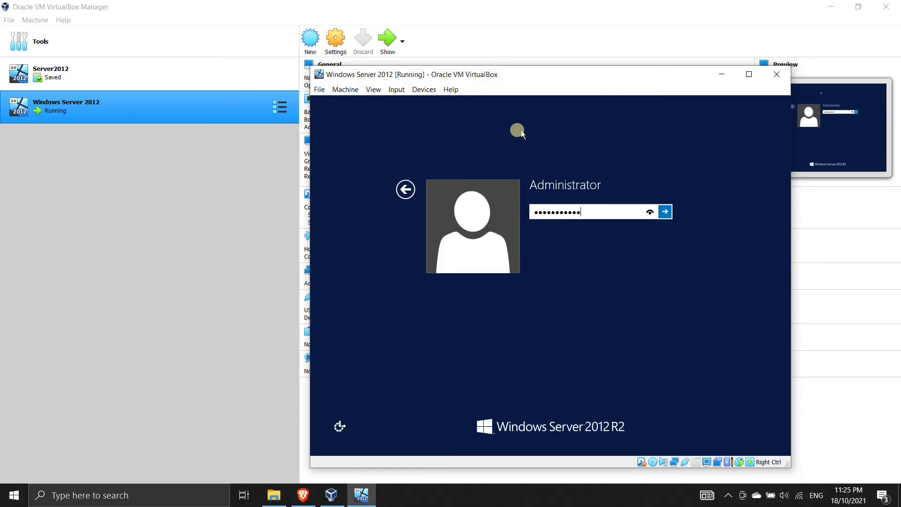
key(Return)
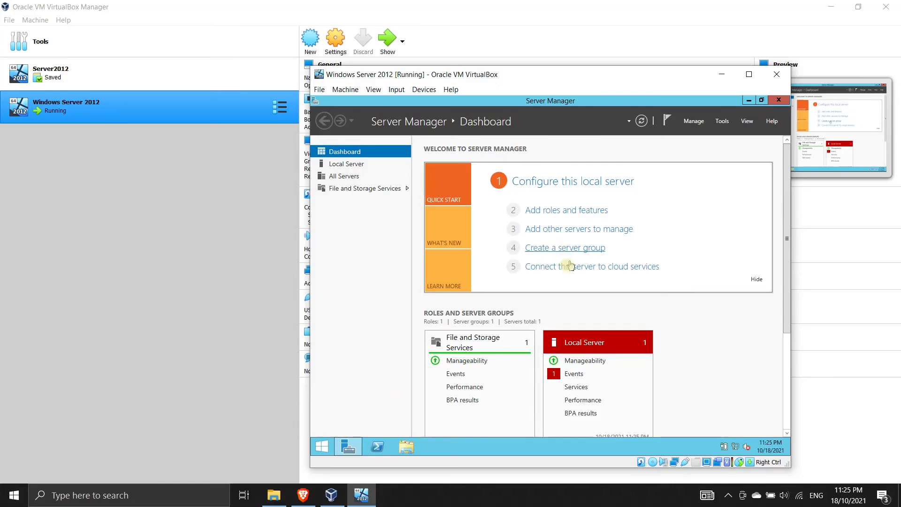
Scroll through the dashboard's server groups, then minimise Server Manager to reveal the desktop
scroll(665, 300, down, 3)
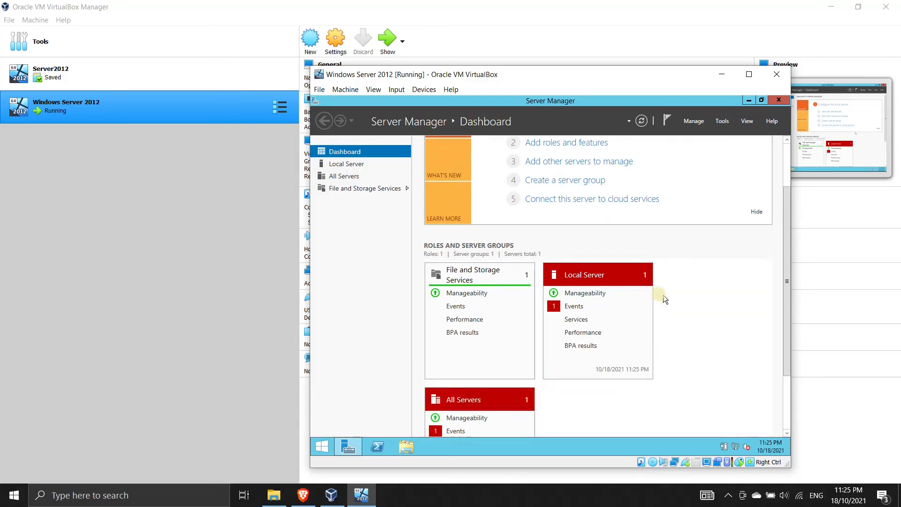
click(349, 447)
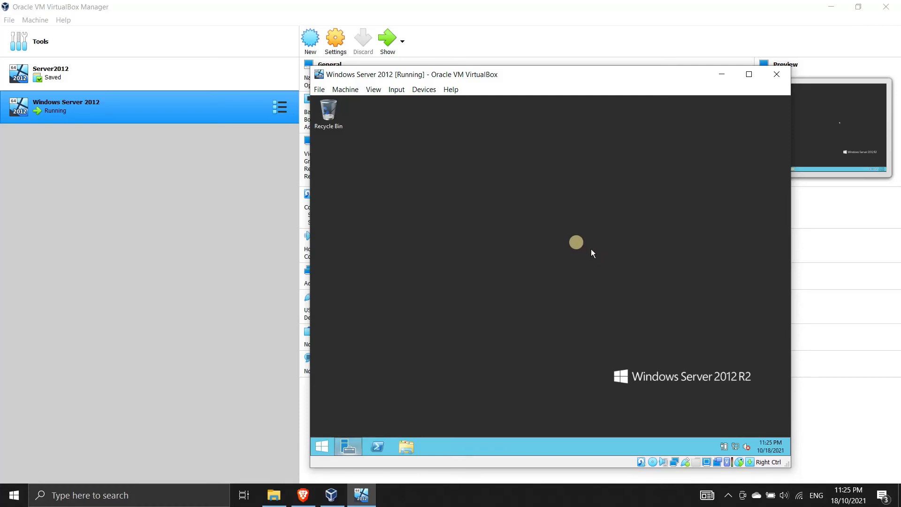
click(321, 447)
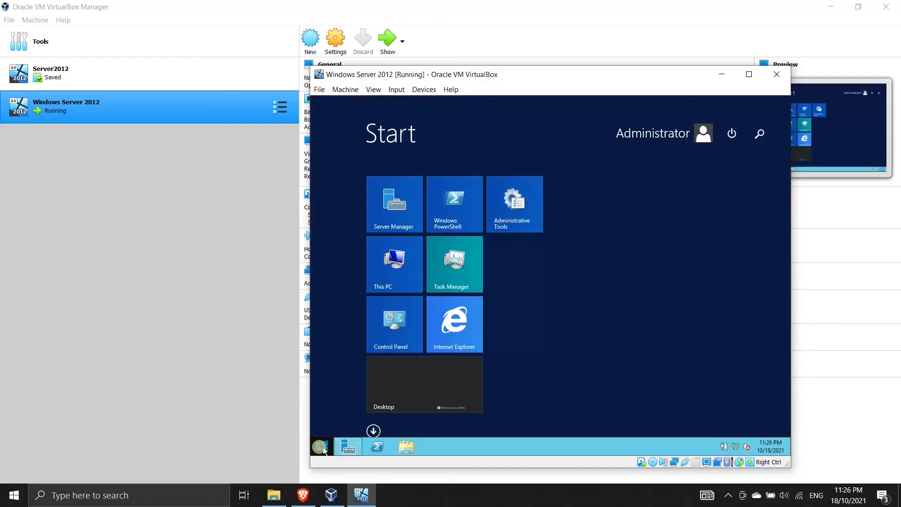
click(402, 447)
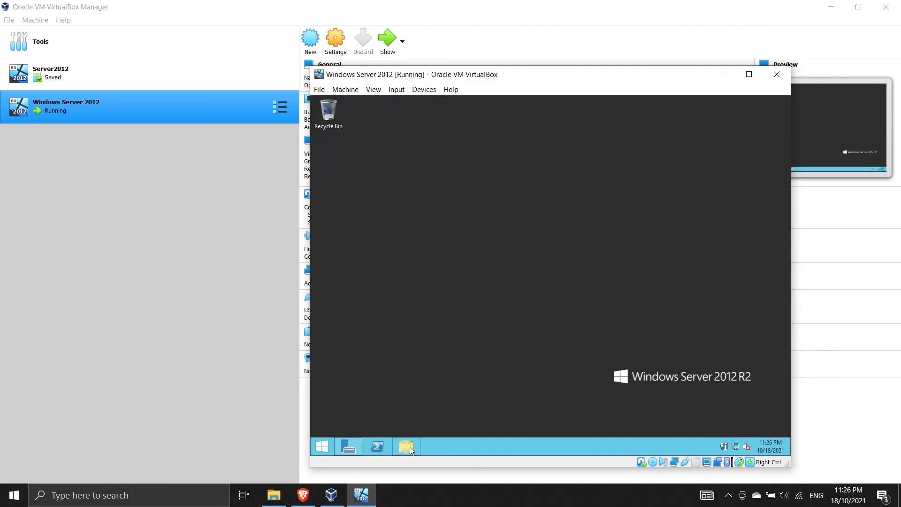
click(401, 447)
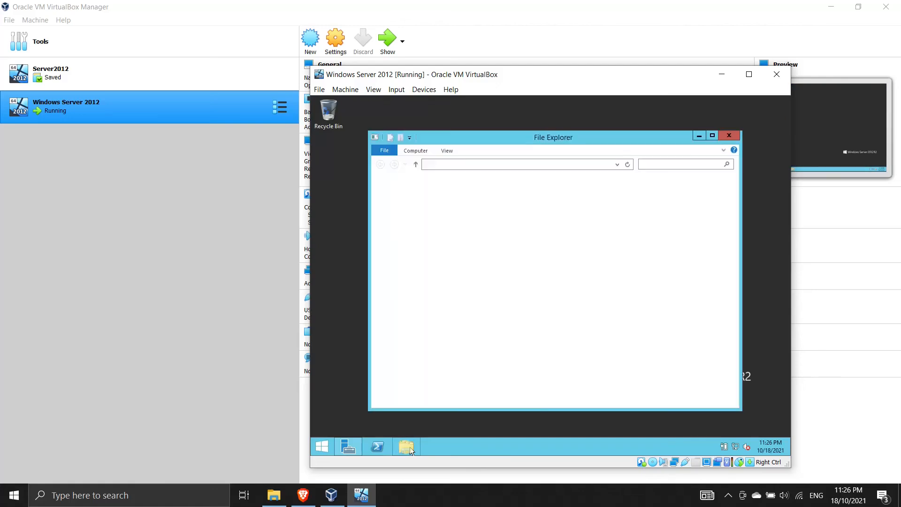
click(730, 136)
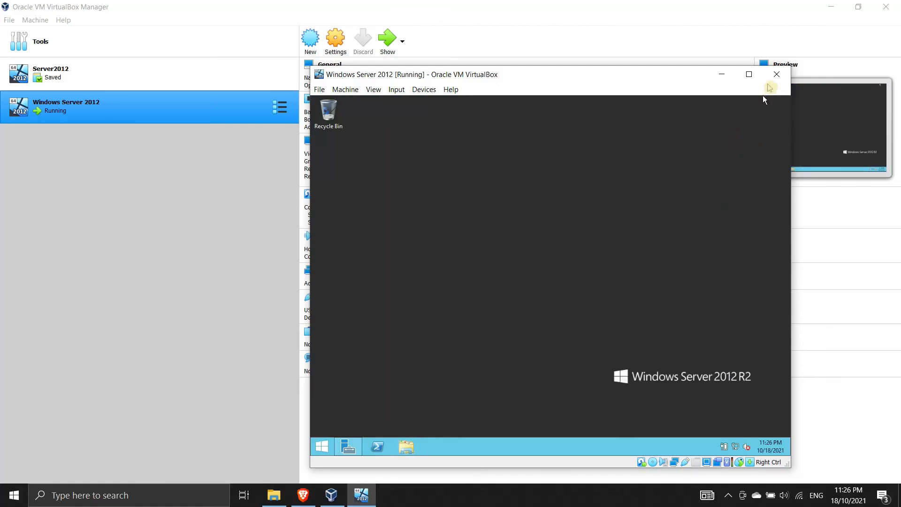
Close the Windows Server 2012 VM window choosing 'Save the machine state'
click(776, 74)
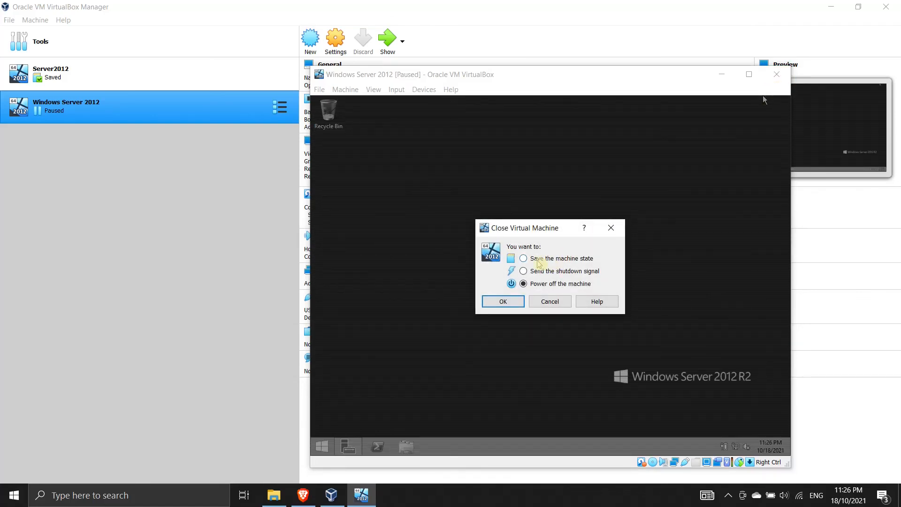
click(523, 258)
click(503, 303)
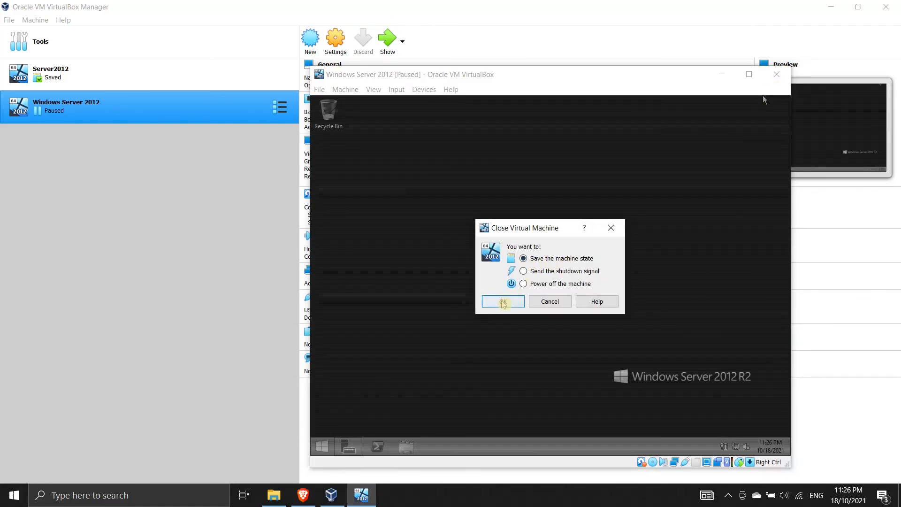